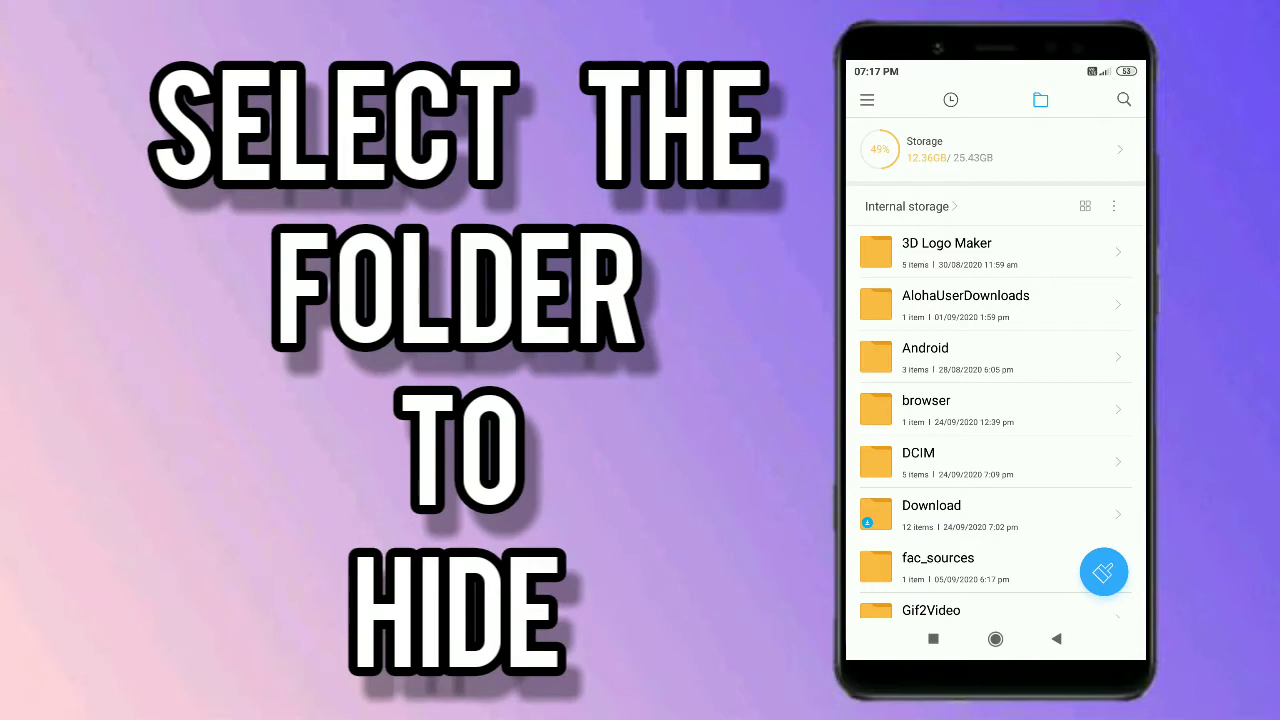
scroll(996, 420, "down", 5)
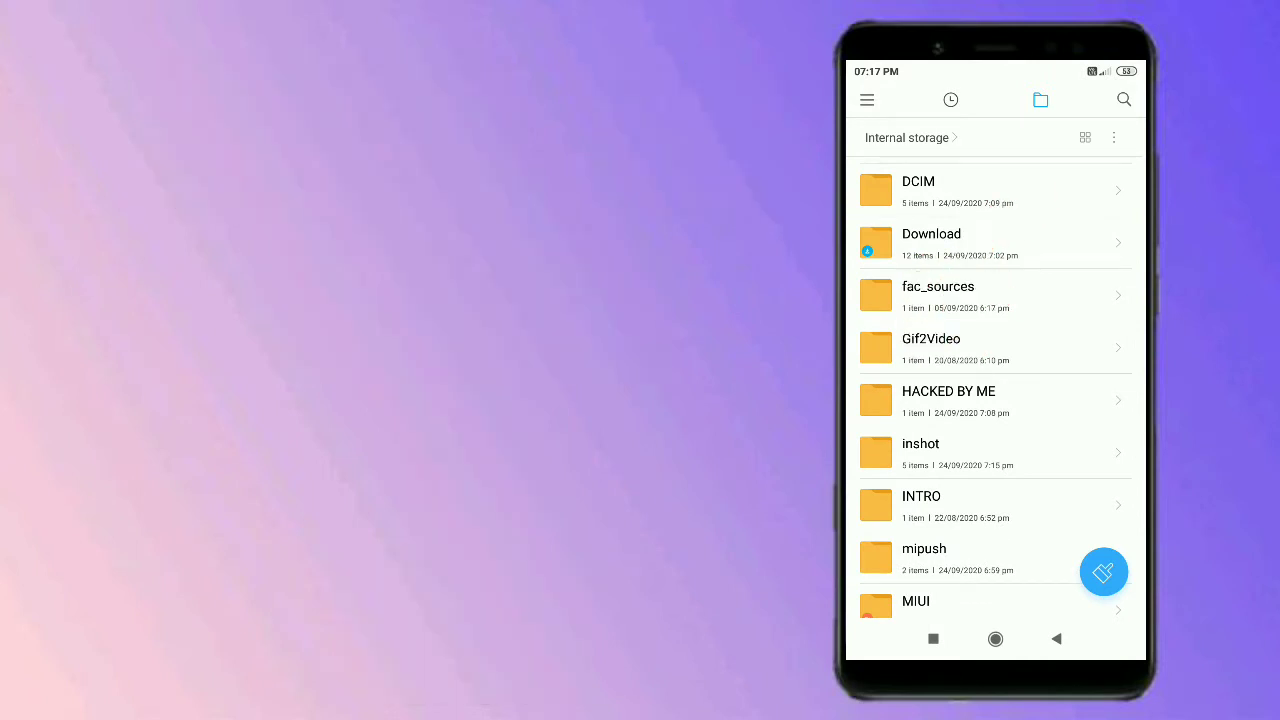
- After briefly entering and leaving HACKED BY ME, select that folder and show its More actions
left_click(948, 400)
left_click(1056, 638)
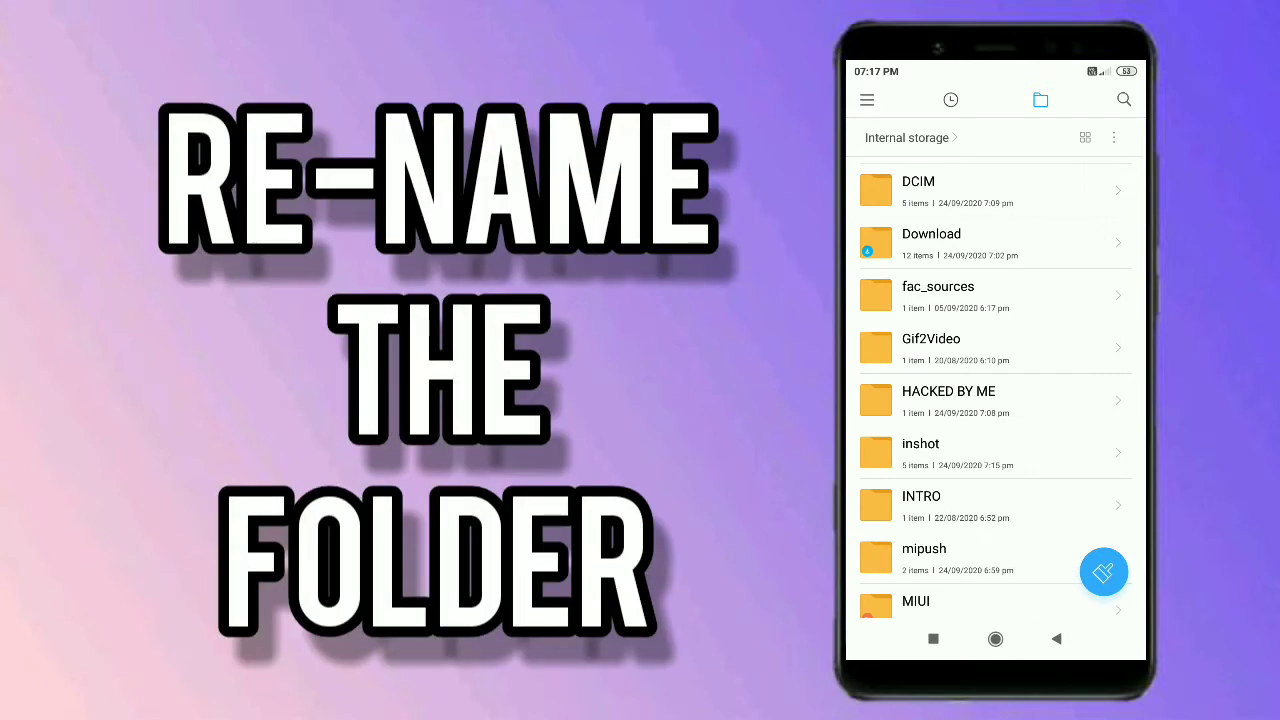
left_click(948, 400)
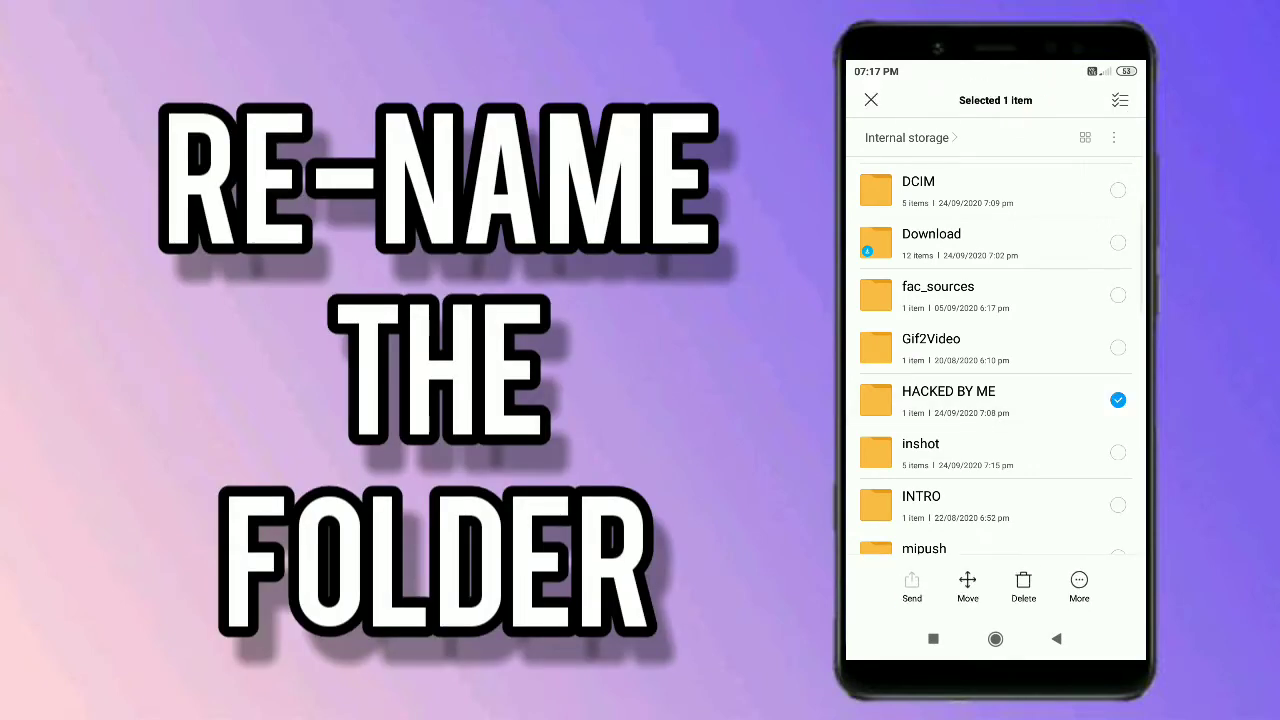
left_click(1079, 585)
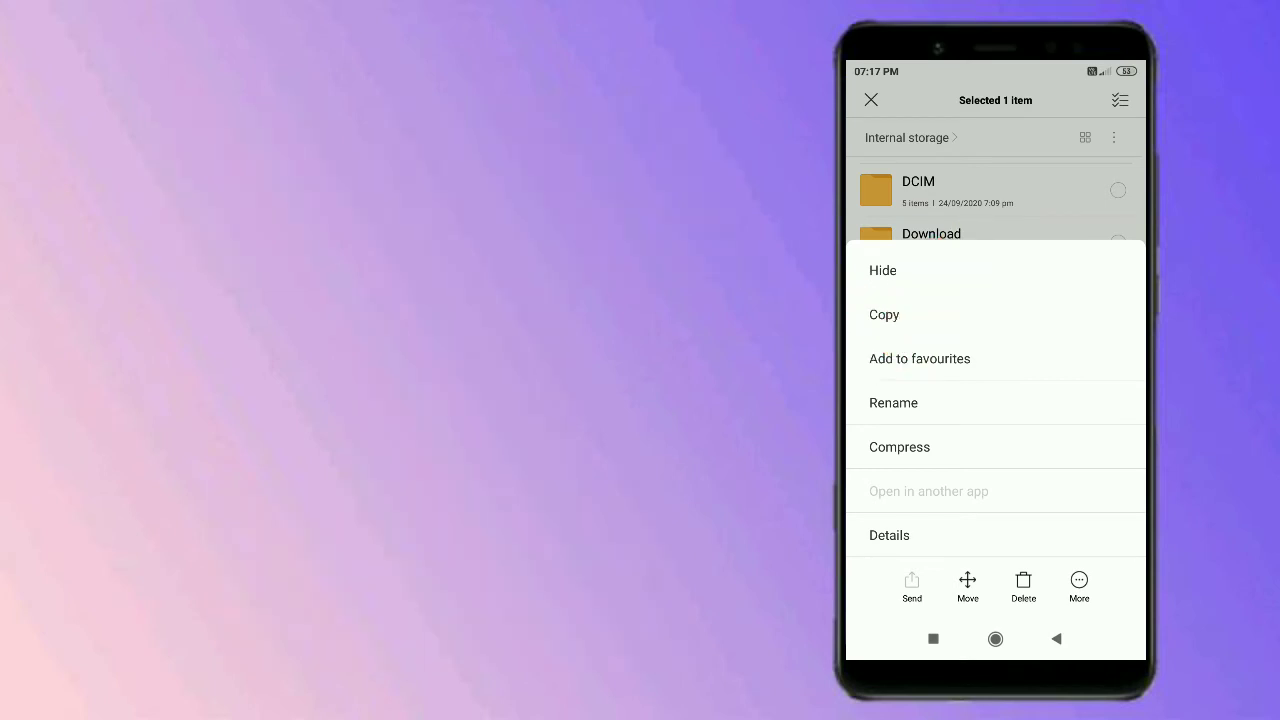
- Rename HACKED BY ME to '.HACKED BY ME' and accept the hidden-folder warning
left_click(893, 402)
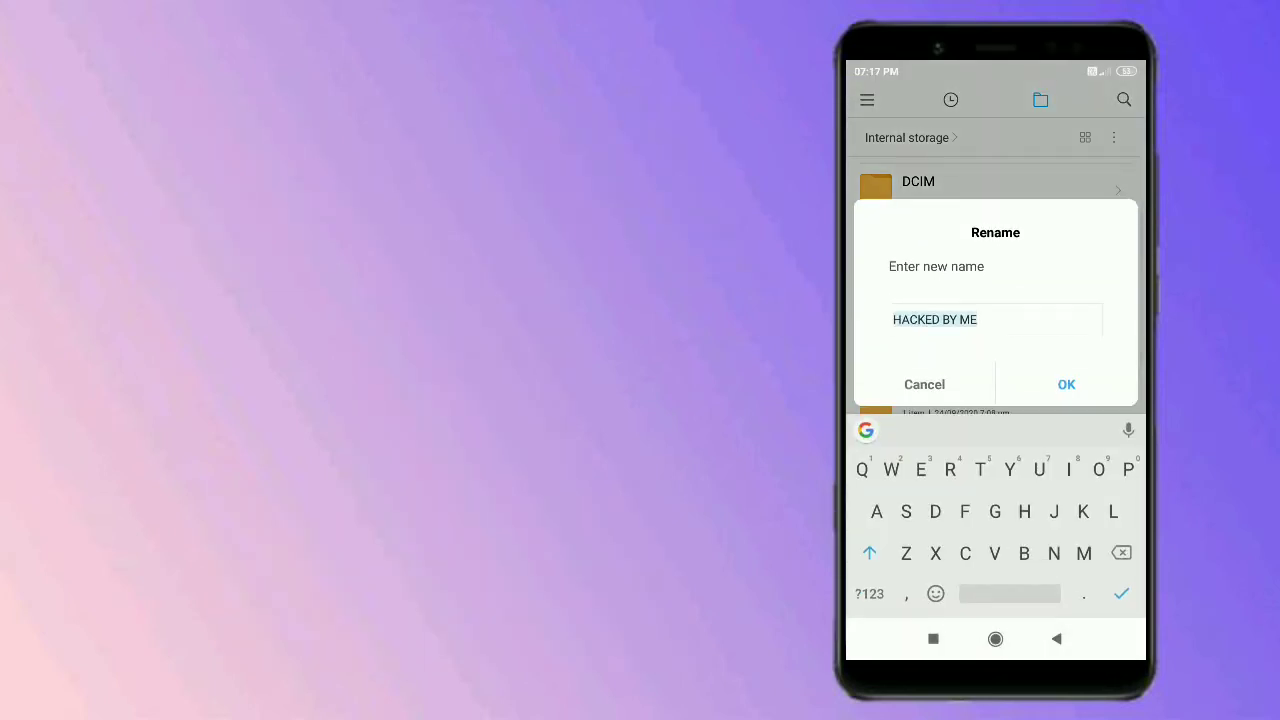
left_click(976, 320)
left_click_drag(949, 336, 893, 336)
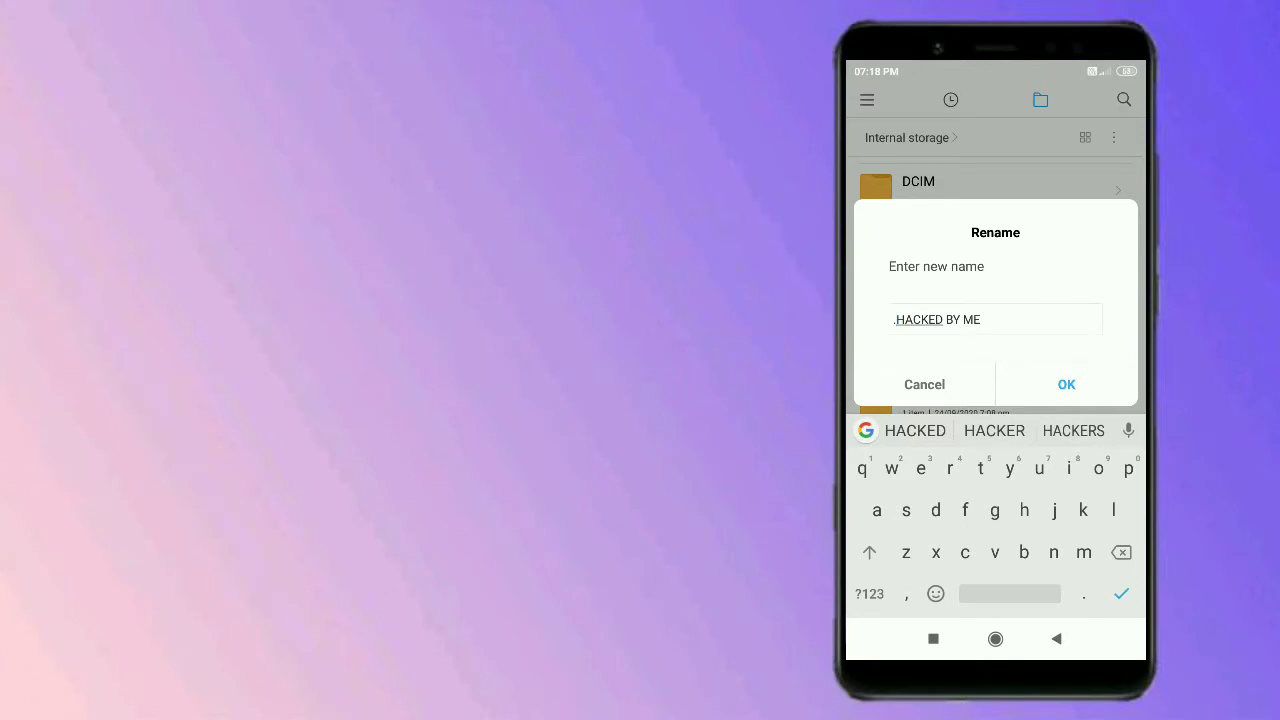
type(".")
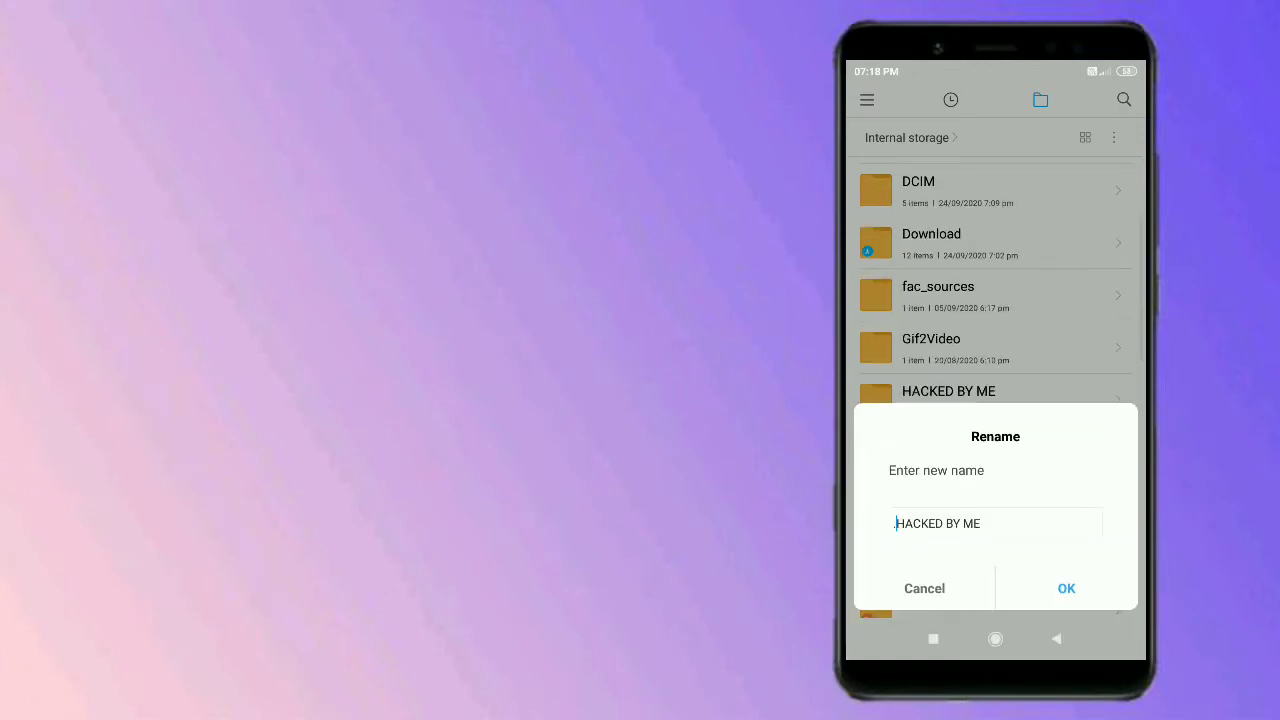
left_click(1066, 588)
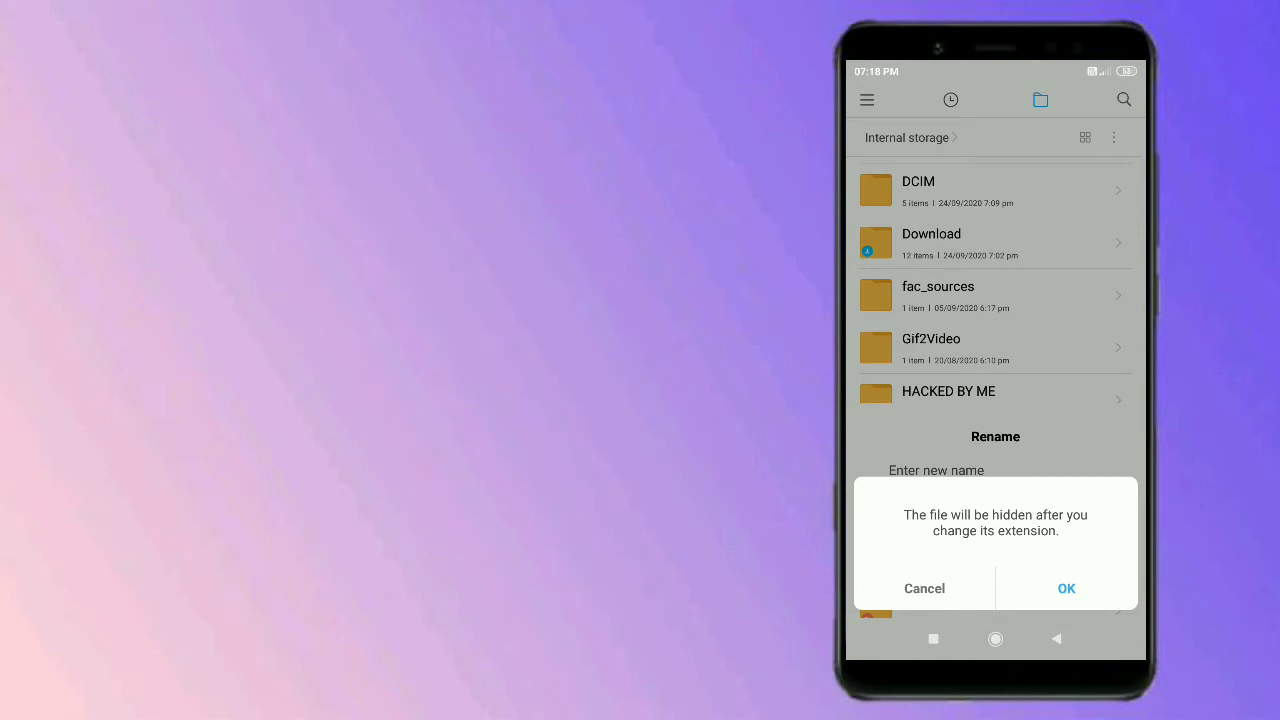
left_click(1066, 588)
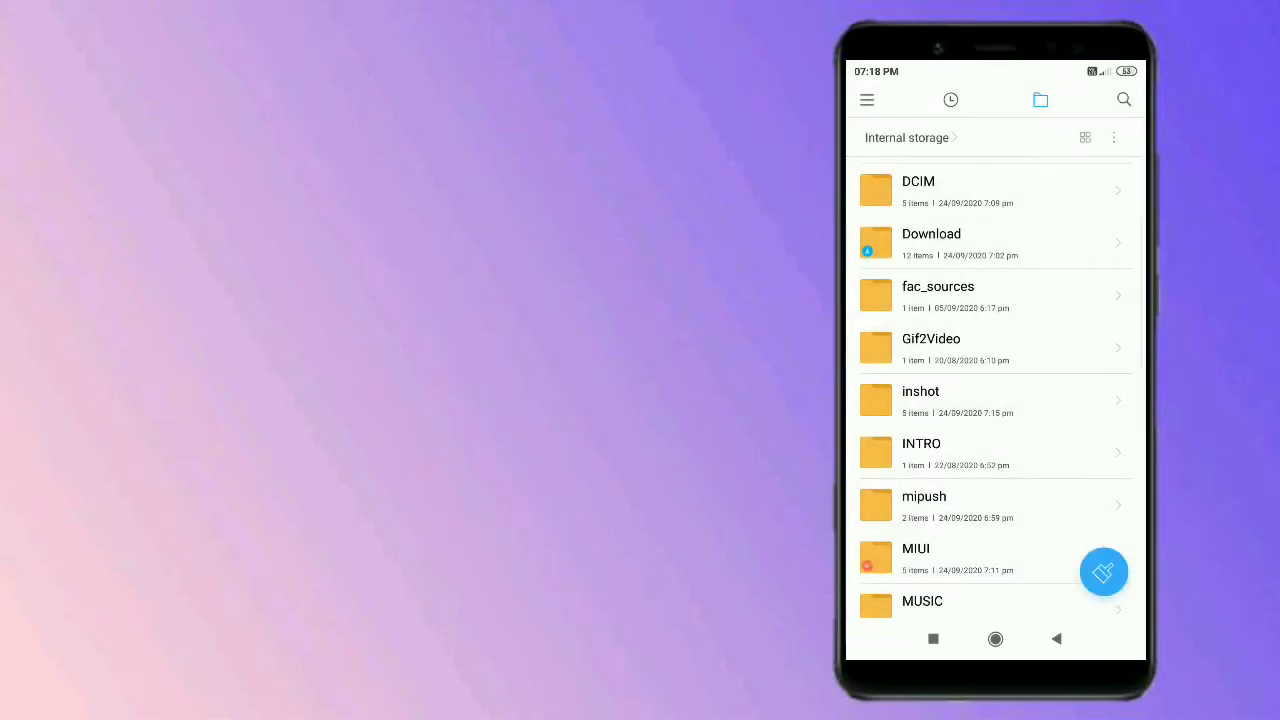
scroll(996, 390, "up", 5)
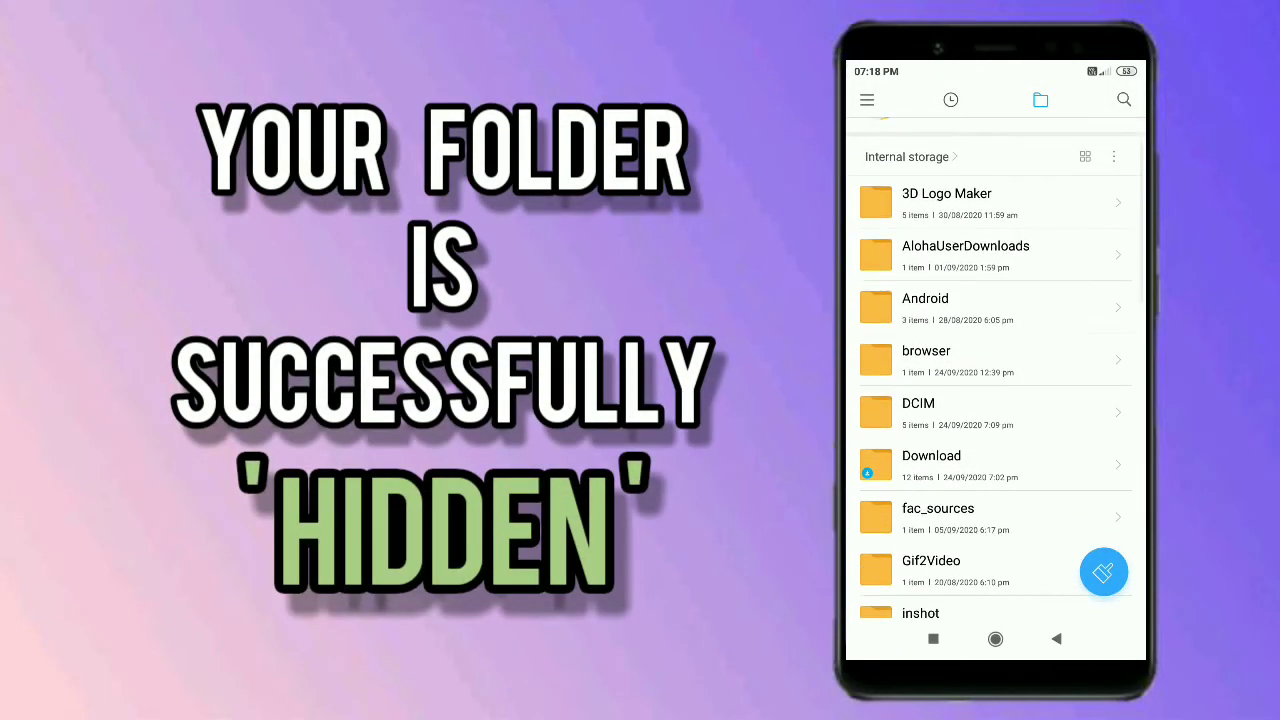
scroll(996, 390, "down", 5)
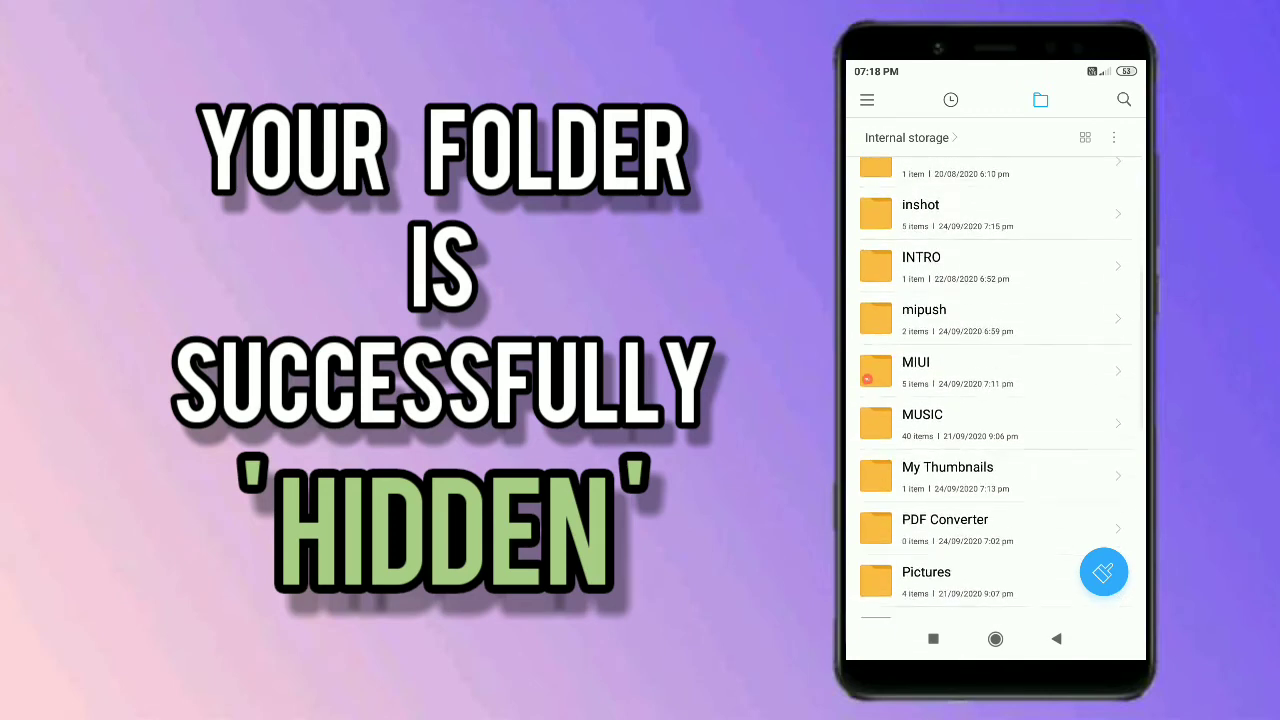
scroll(996, 390, "down", 2)
scroll(996, 390, "down", 3)
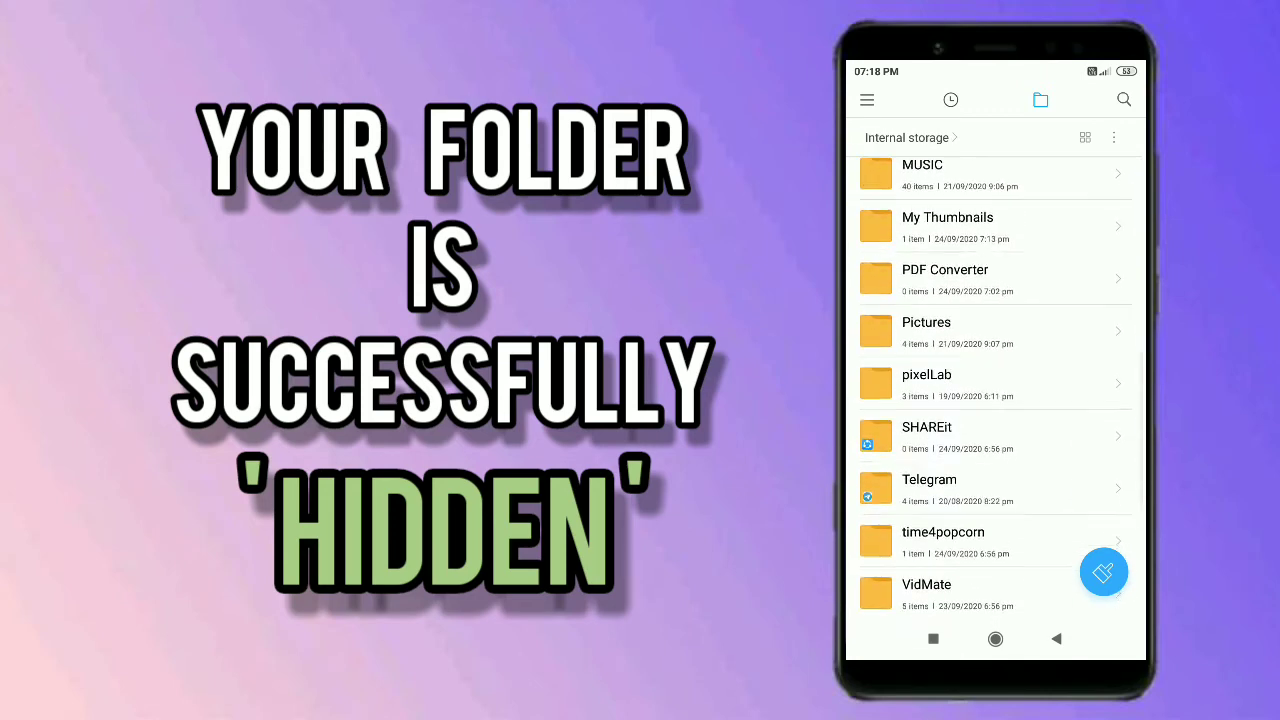
scroll(996, 390, "down", 2)
scroll(996, 390, "down", 2)
scroll(996, 390, "down", 2)
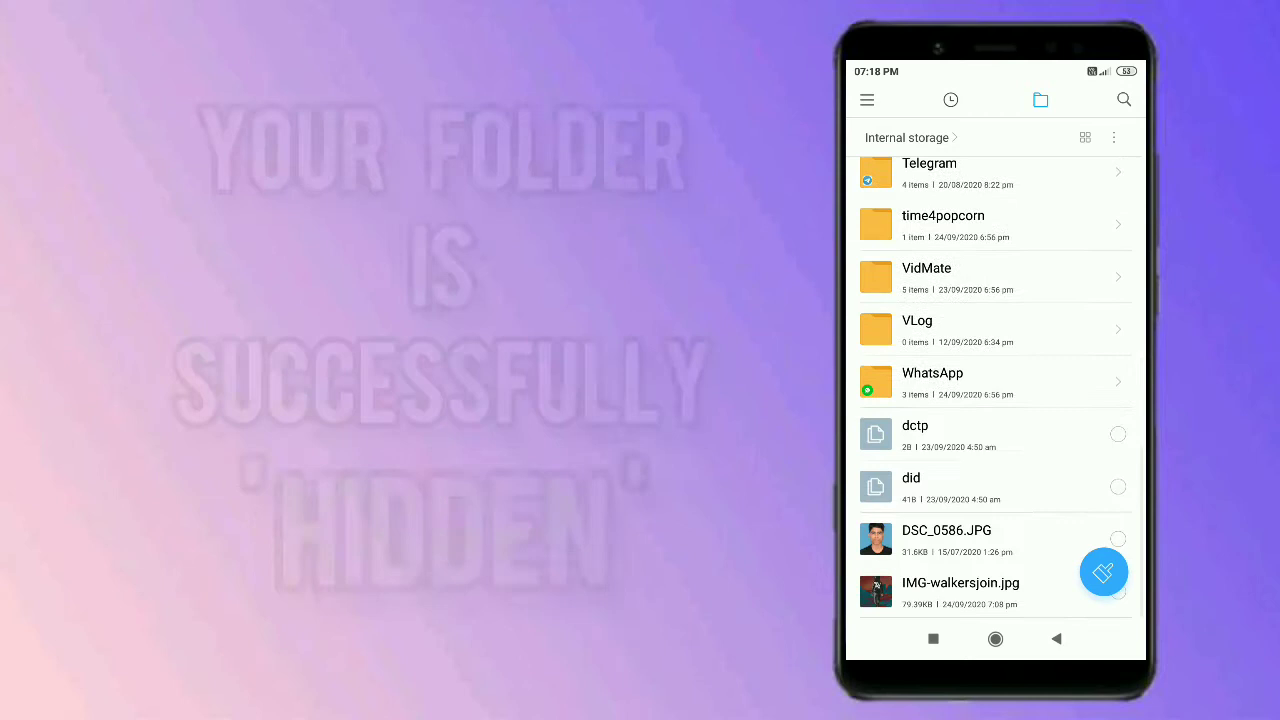
scroll(996, 390, "up", 2)
scroll(996, 390, "up", 3)
scroll(996, 390, "up", 2)
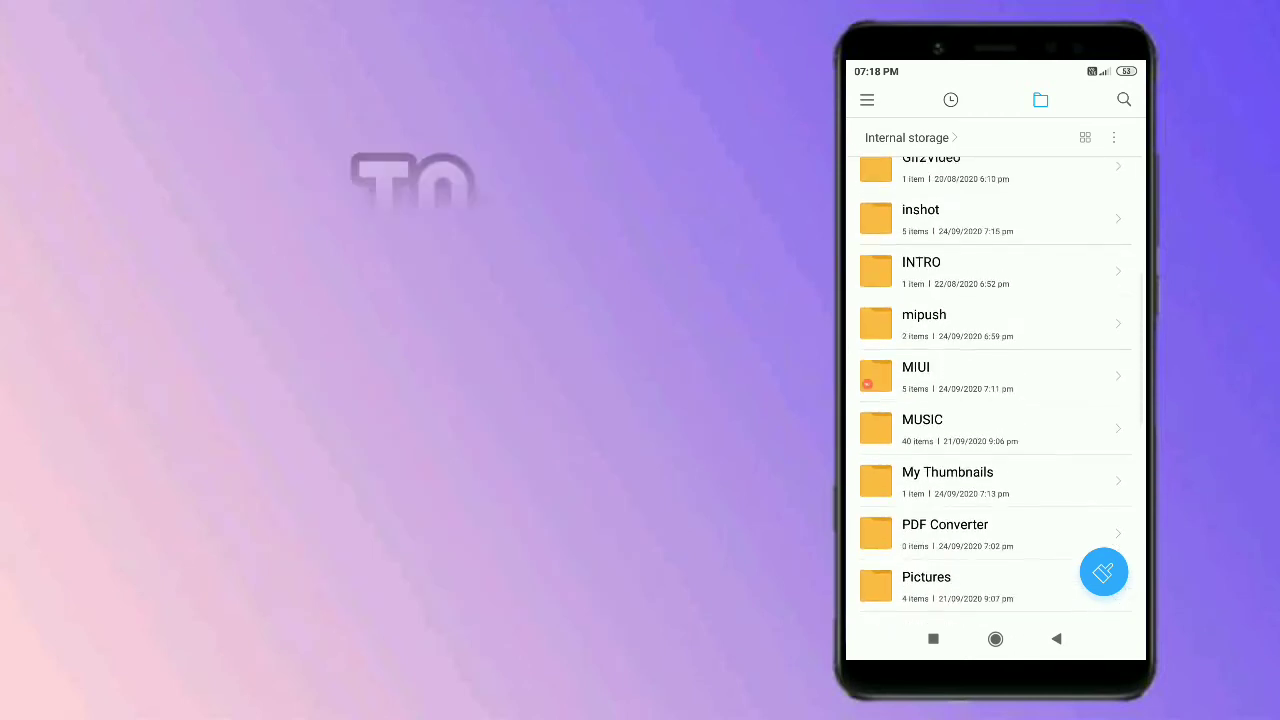
scroll(996, 390, "up", 3)
scroll(996, 390, "up", 2)
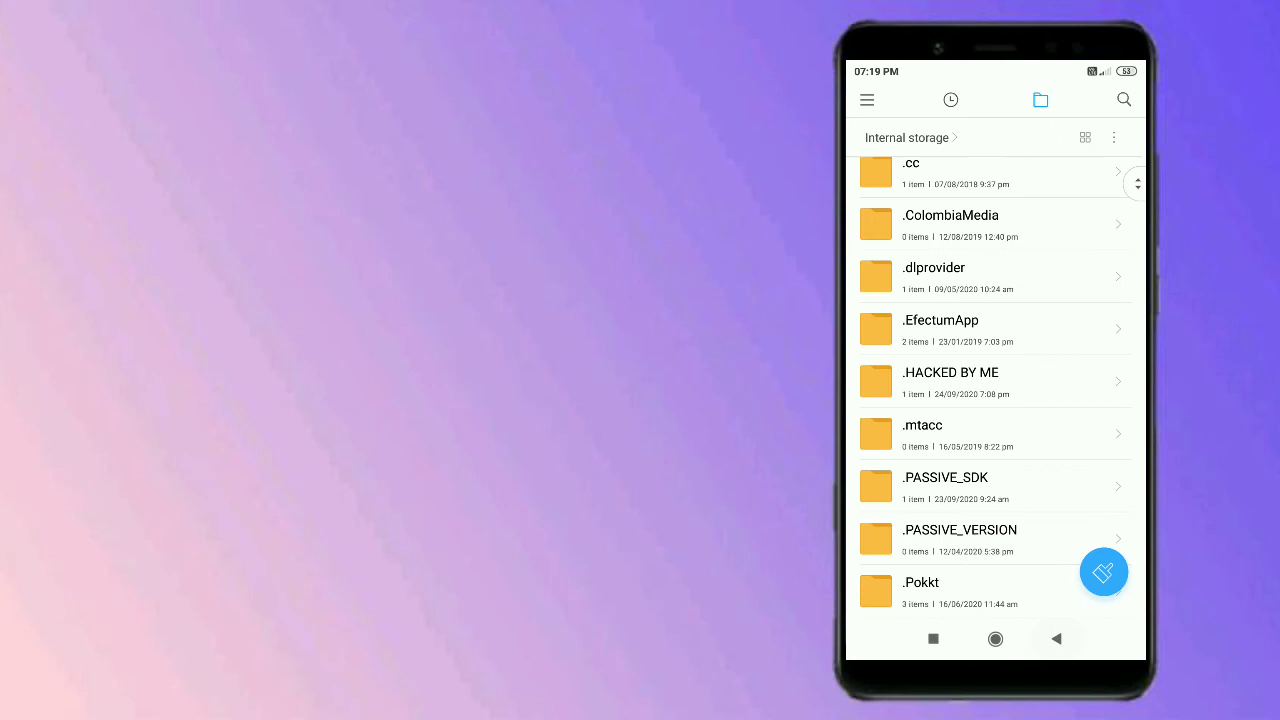
scroll(995, 400, "up", 3)
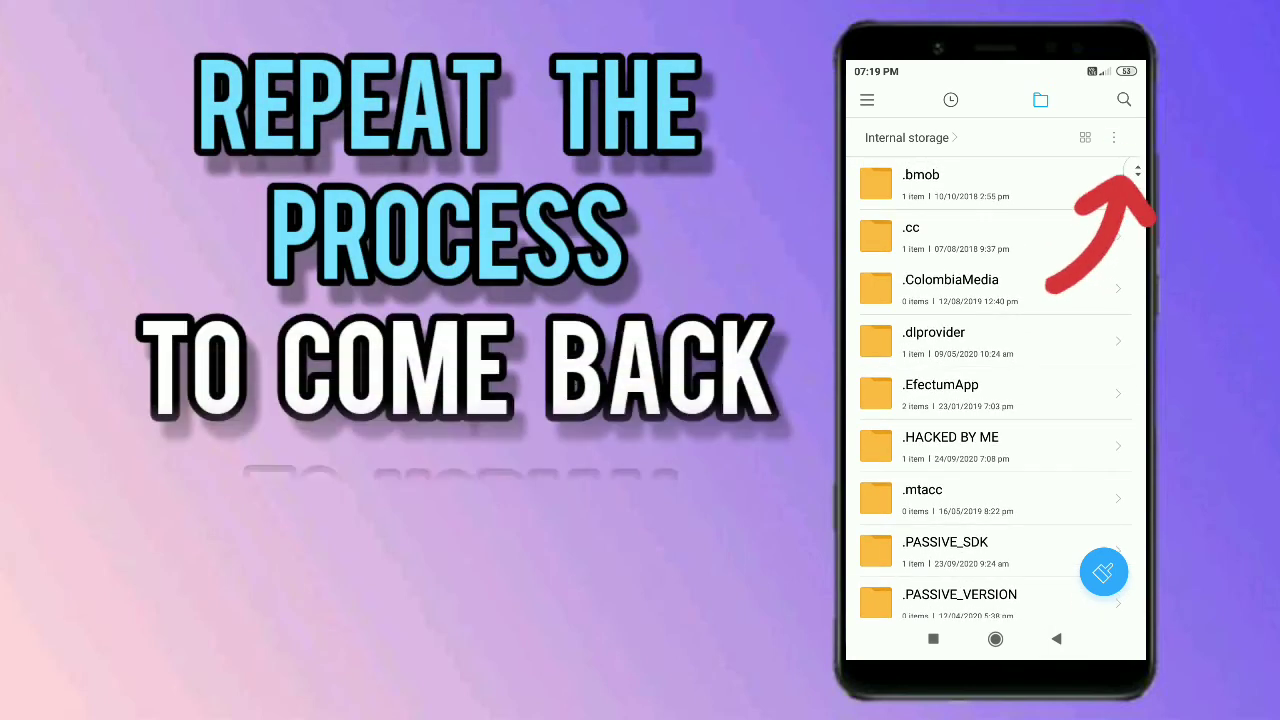
- Choose 'Don't show hidden files' from the ⋮ overflow menu
left_click(1113, 206)
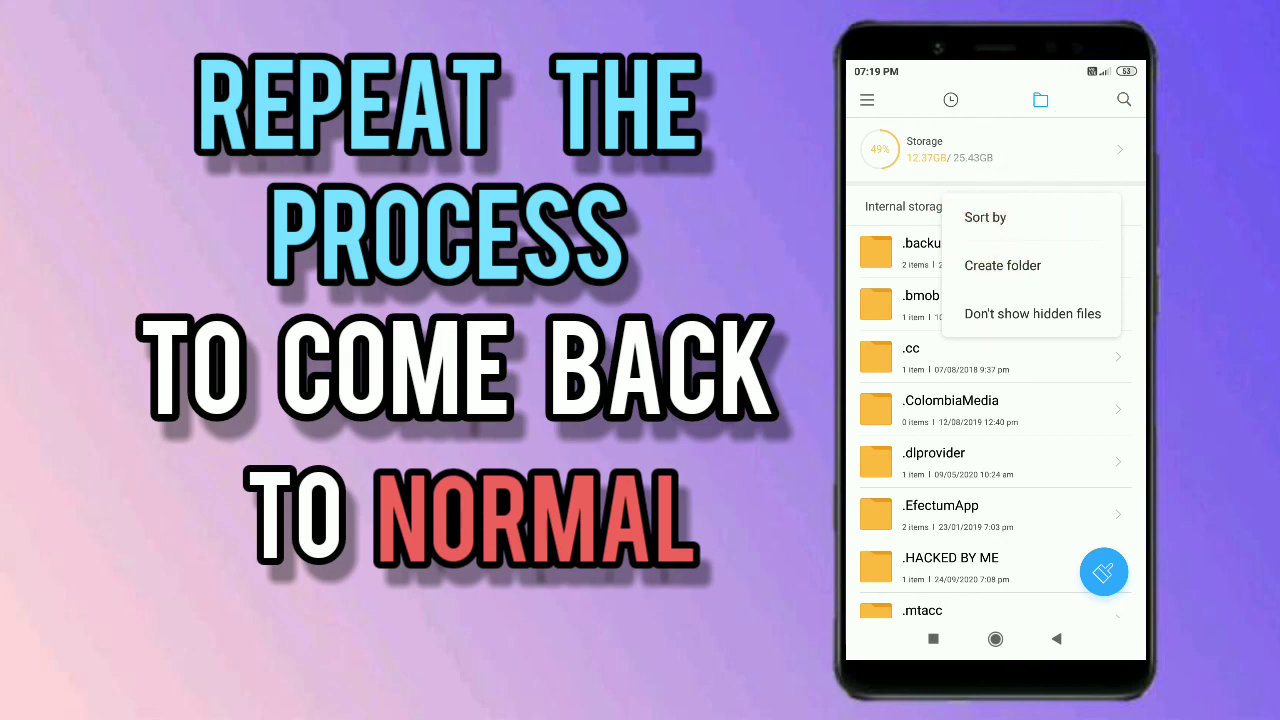
left_click(1032, 313)
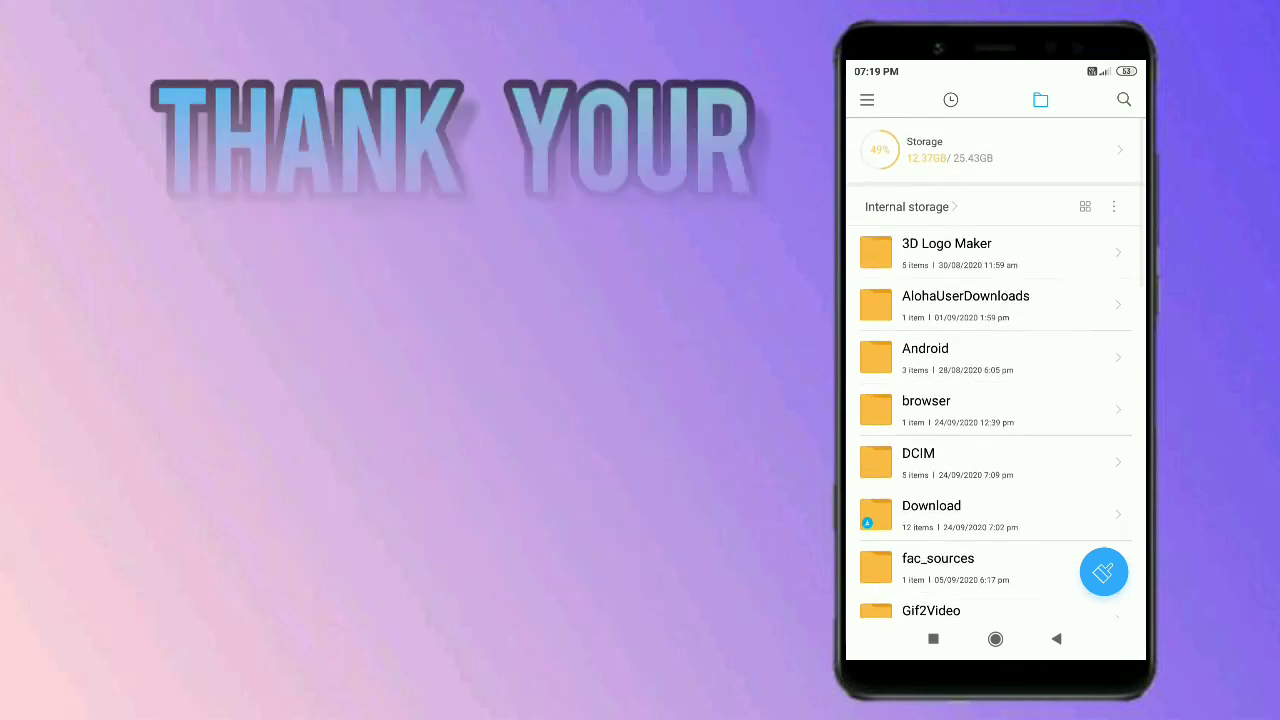
scroll(996, 390, "down", 5)
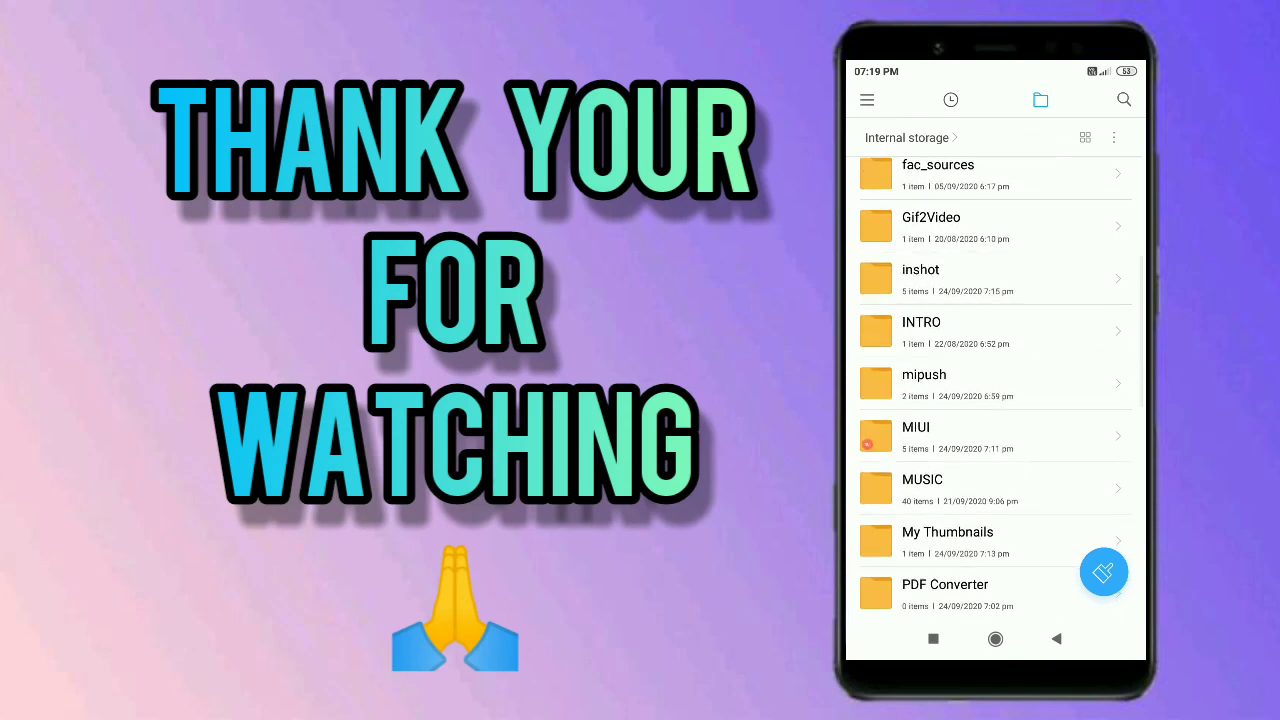